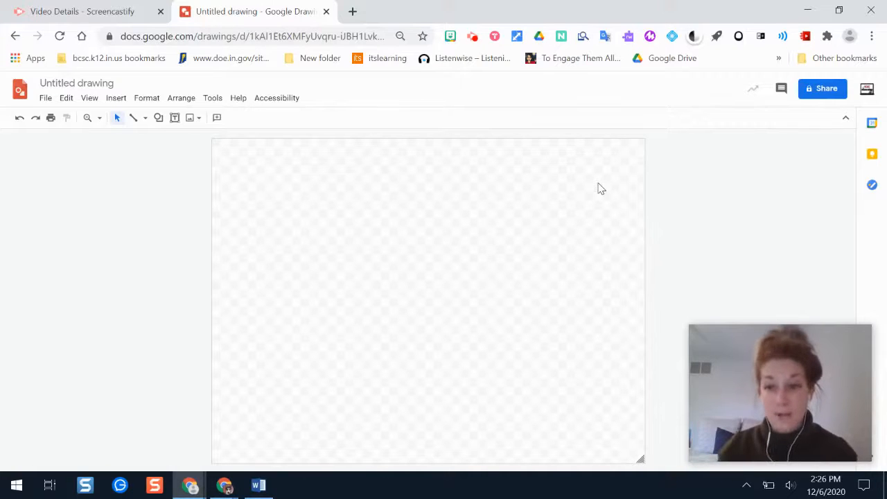
Rename the untitled drawing as Infographic
left_click(118, 84)
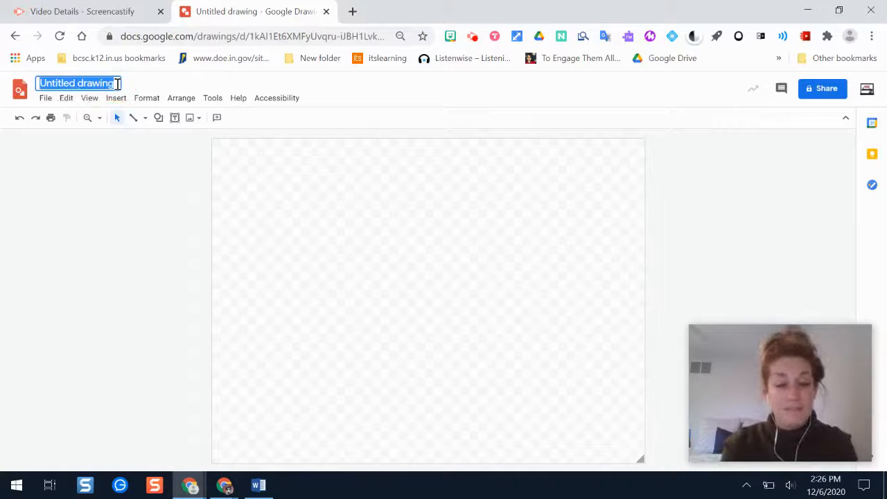
type("INf")
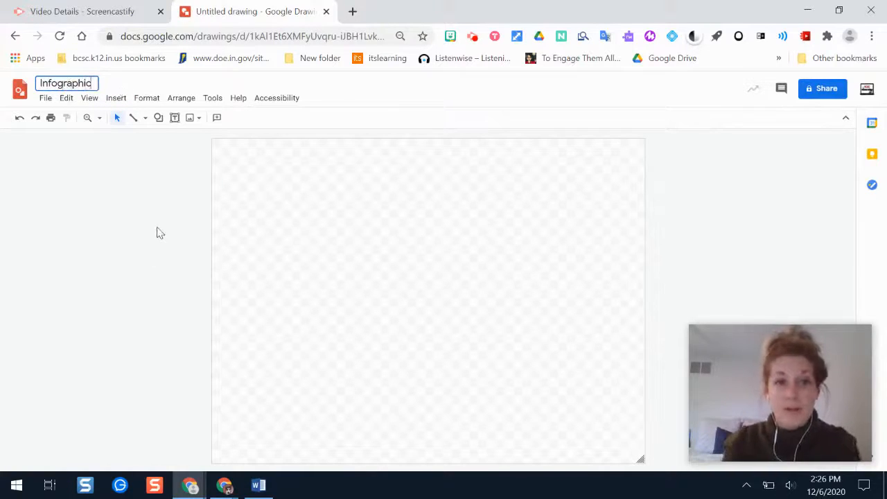
type("ographic")
key("Return")
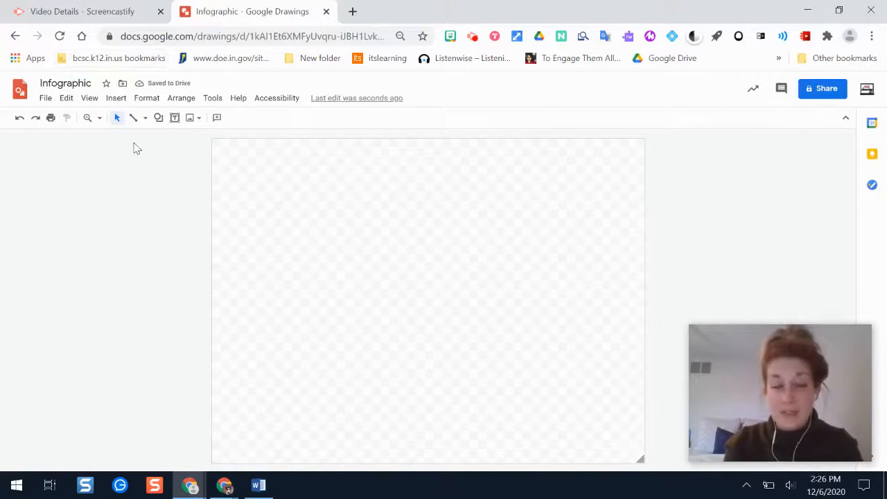
Set the drawing's page size to Widescreen 16:10
left_click(46, 98)
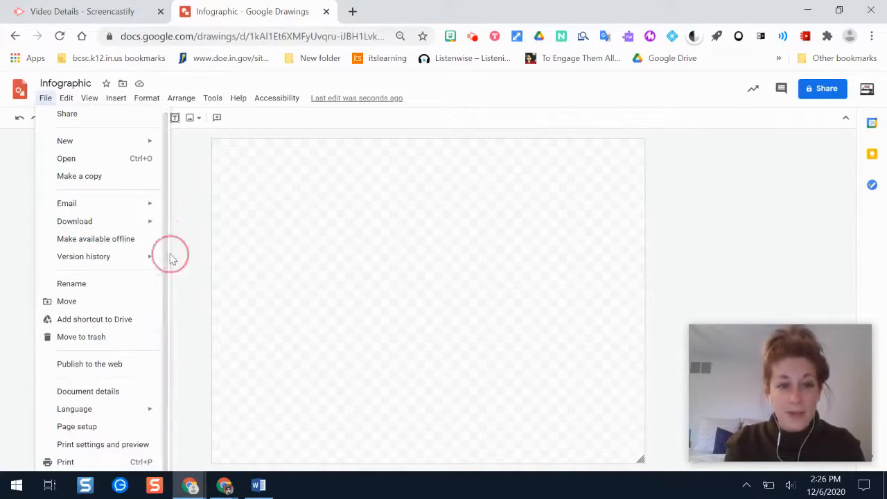
left_click(93, 427)
left_click(413, 259)
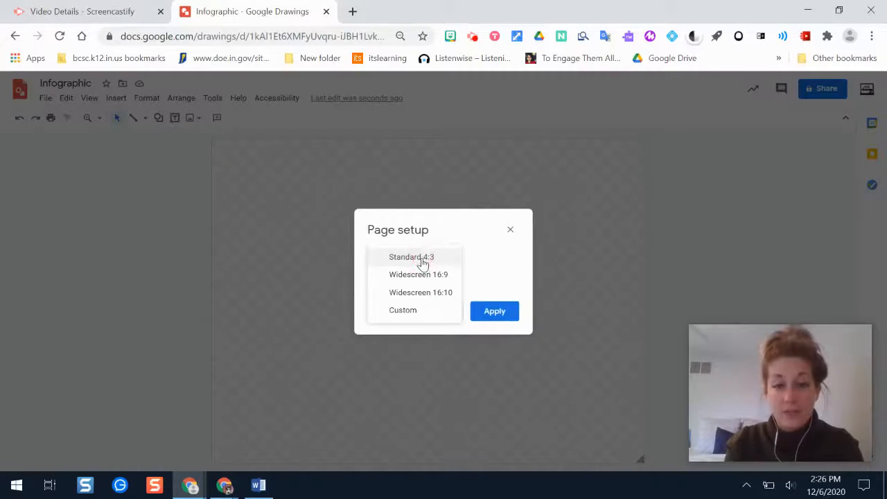
left_click(446, 294)
left_click(494, 311)
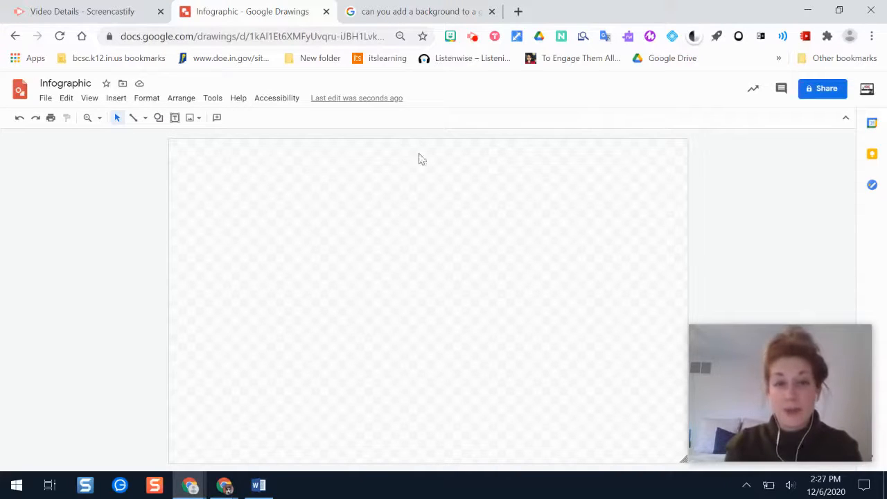
Fill the page background with a solid light blue
right_click(378, 188)
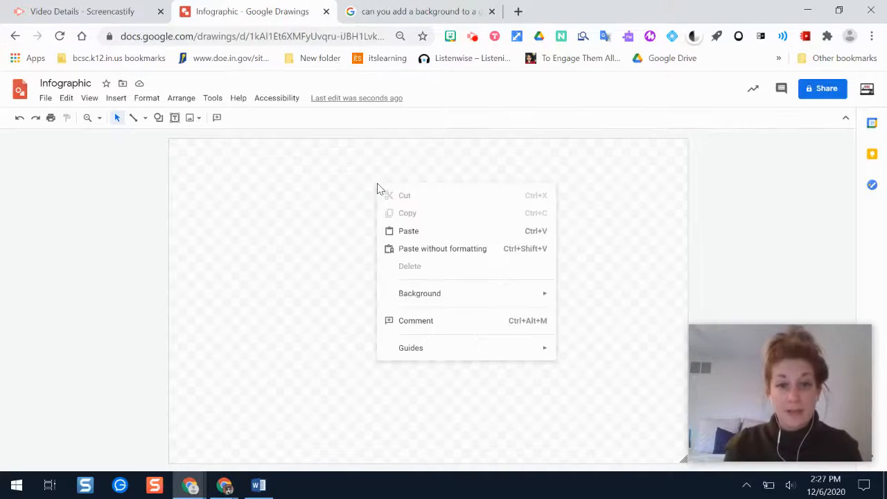
mouse_move(483, 299)
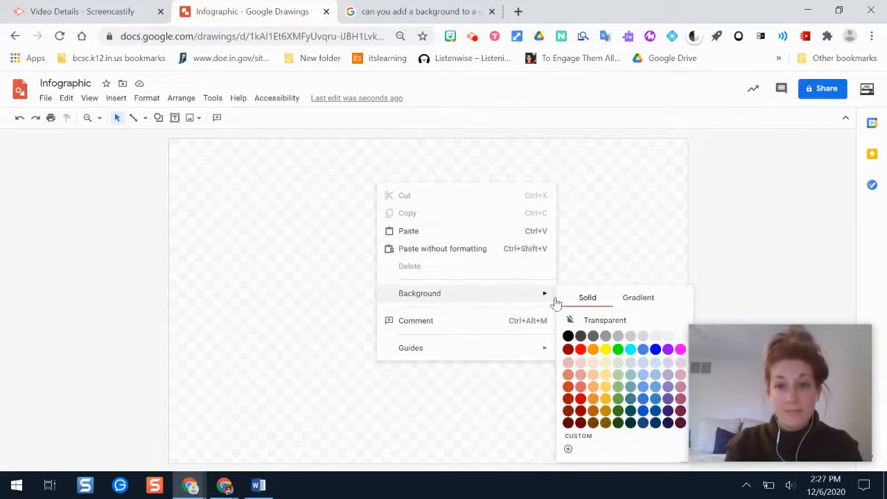
left_click(642, 363)
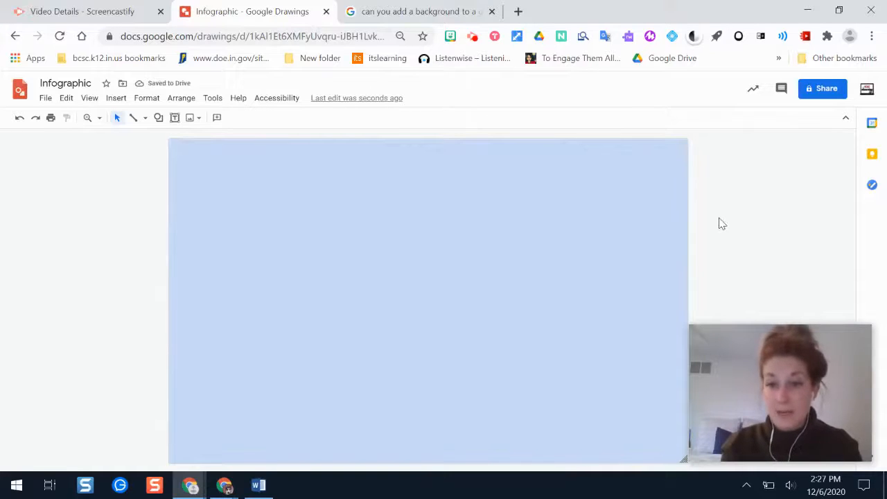
Resize the canvas freehand from its lower corner to slightly wider proportions and hide the side panel
left_click_drag(679, 459, 620, 404)
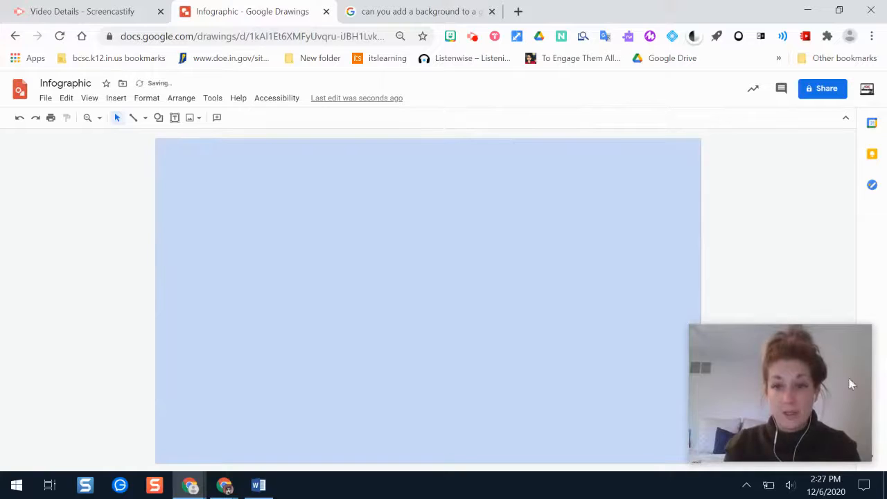
left_click_drag(769, 406, 770, 350)
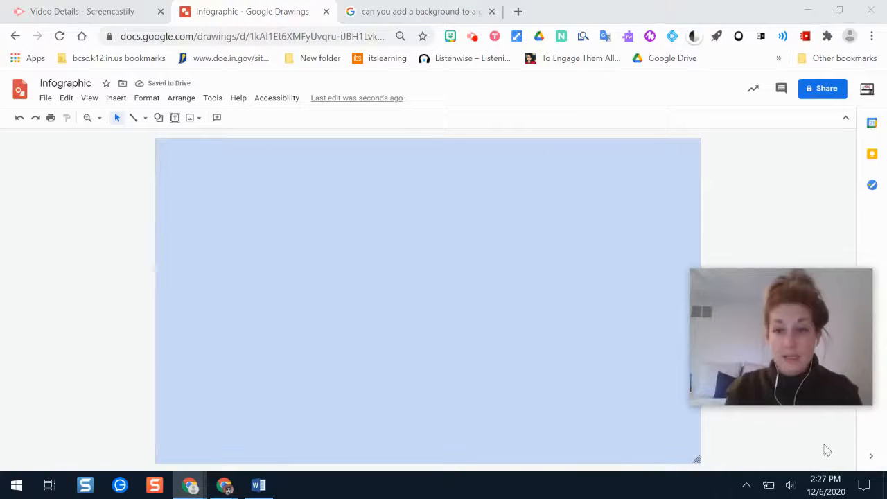
left_click(870, 456)
mouse_move(814, 343)
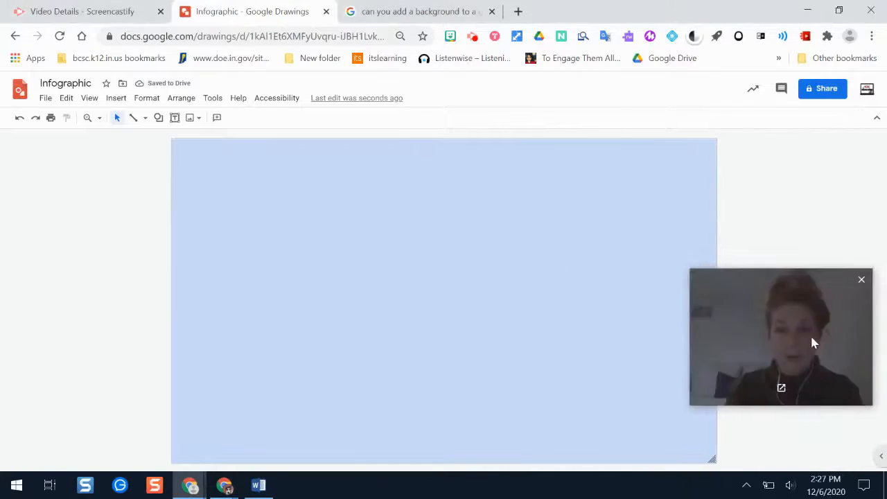
left_click_drag(812, 340, 812, 258)
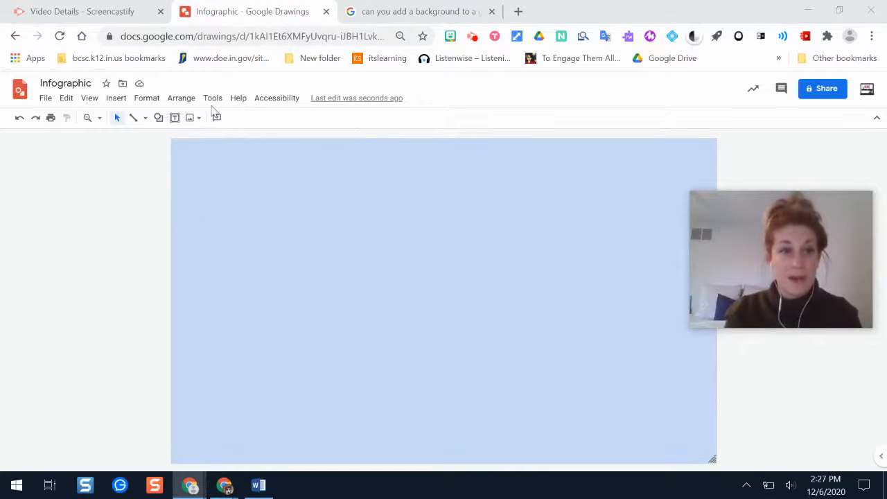
Insert a wide text box across the upper edge of the canvas and enter the title Imperialism
left_click(116, 99)
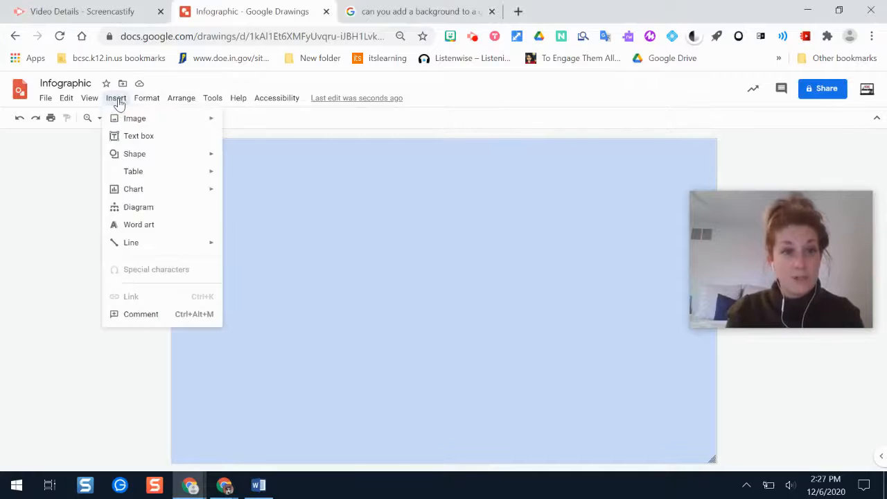
mouse_move(175, 125)
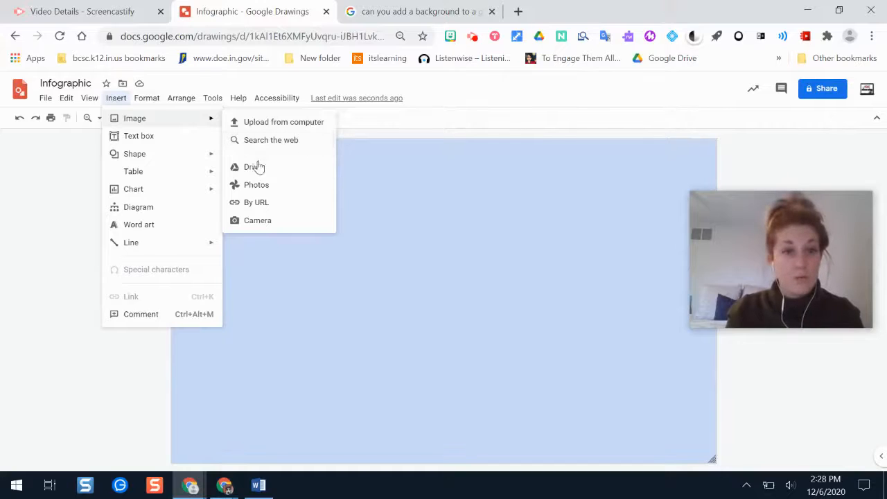
left_click(180, 137)
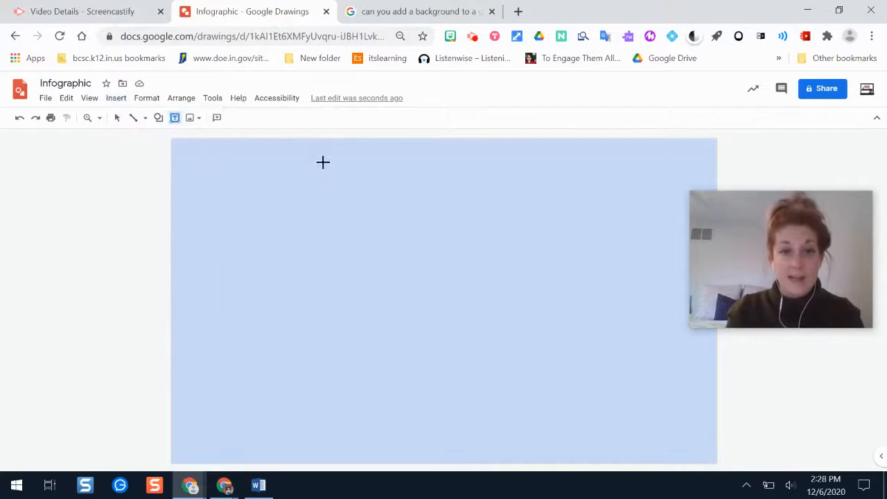
left_click_drag(285, 140, 620, 191)
type("lkm")
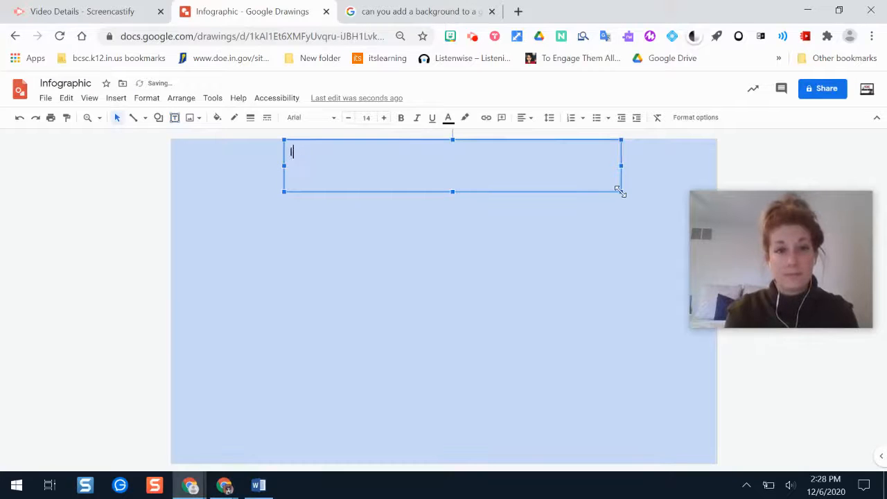
Format the Imperialism title as bold, centered text at font size 48
key("ctrl+a")
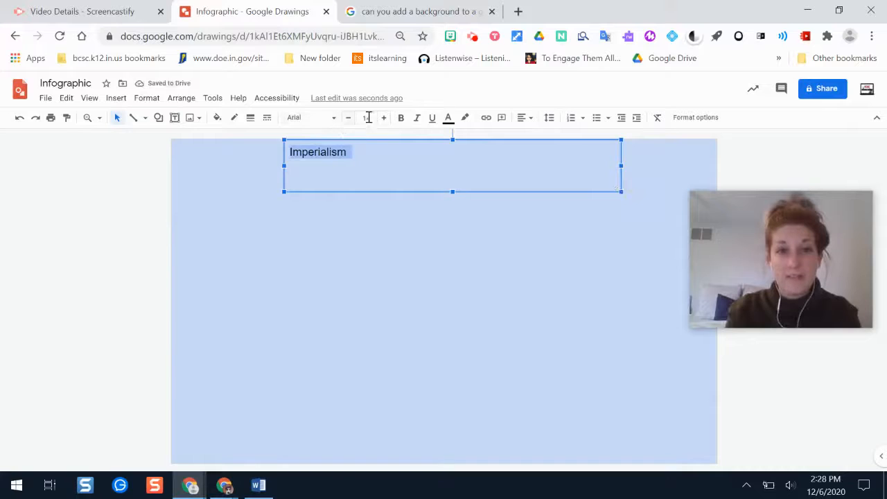
left_click(401, 118)
left_click(523, 129)
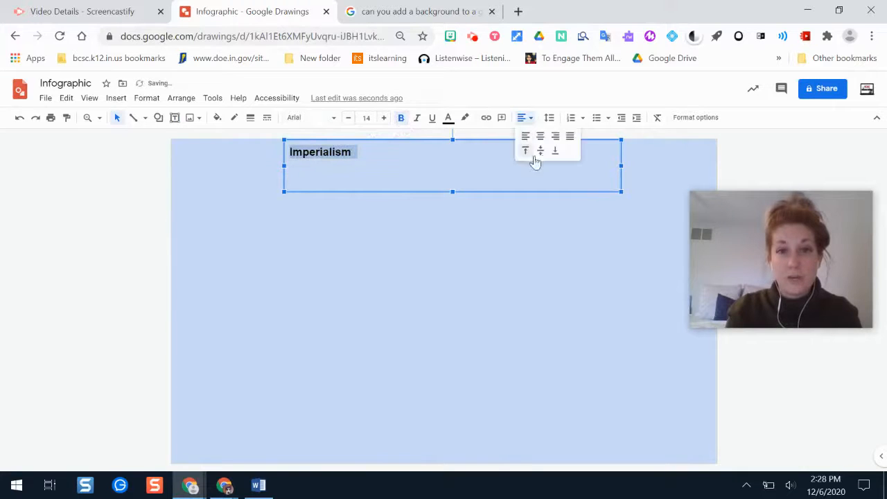
left_click(537, 135)
left_click(376, 117)
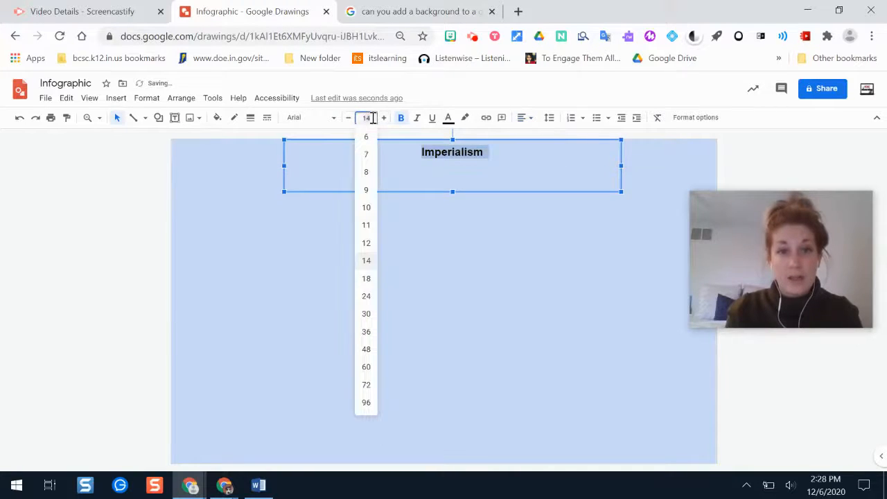
left_click(370, 346)
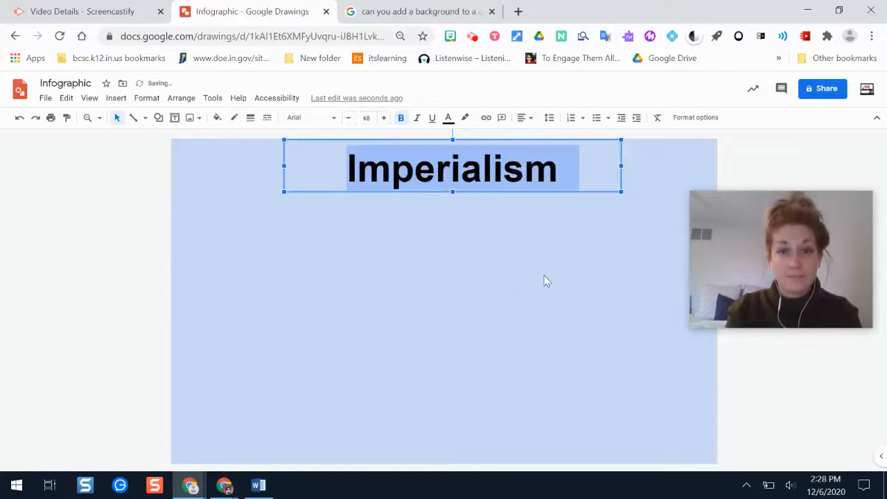
left_click(544, 281)
left_click(124, 100)
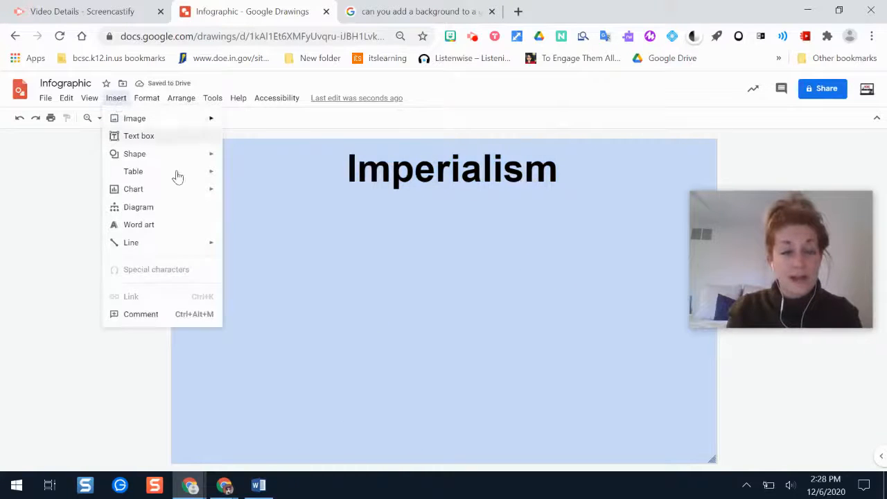
mouse_move(179, 194)
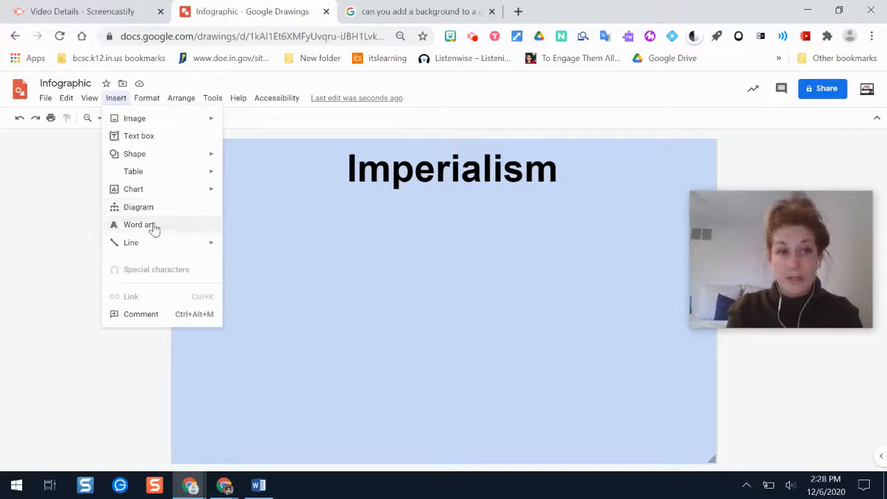
mouse_move(160, 164)
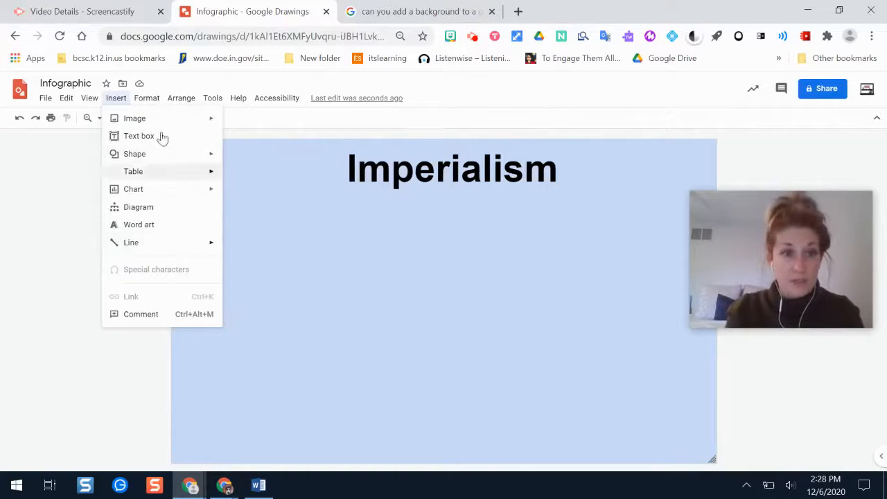
left_click(92, 221)
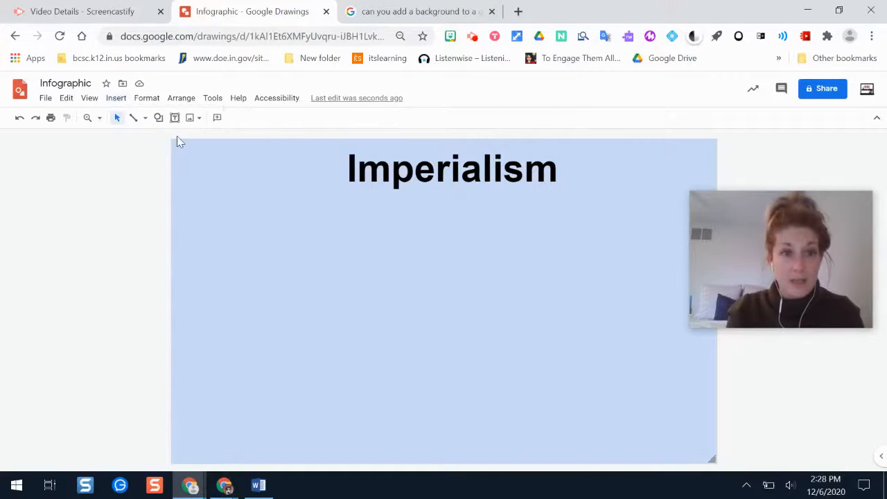
Center the Imperialism title box horizontally on the page
left_click(192, 101)
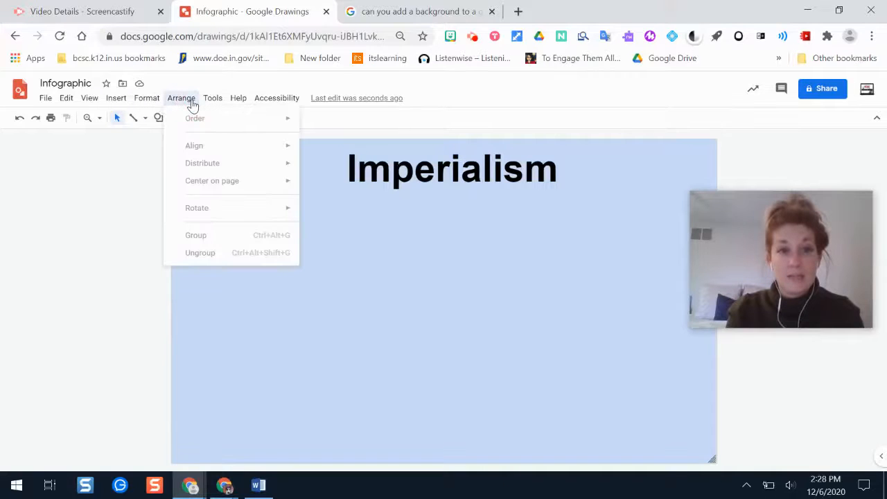
left_click(390, 168)
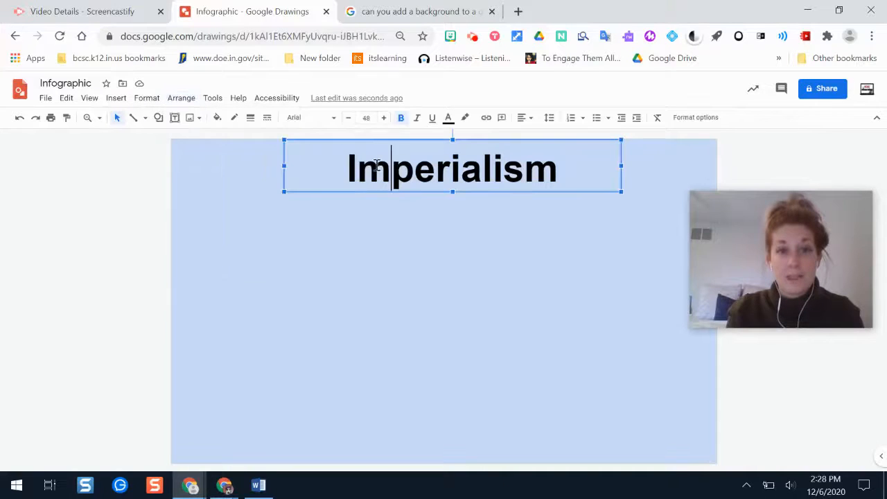
left_click(181, 101)
mouse_move(244, 186)
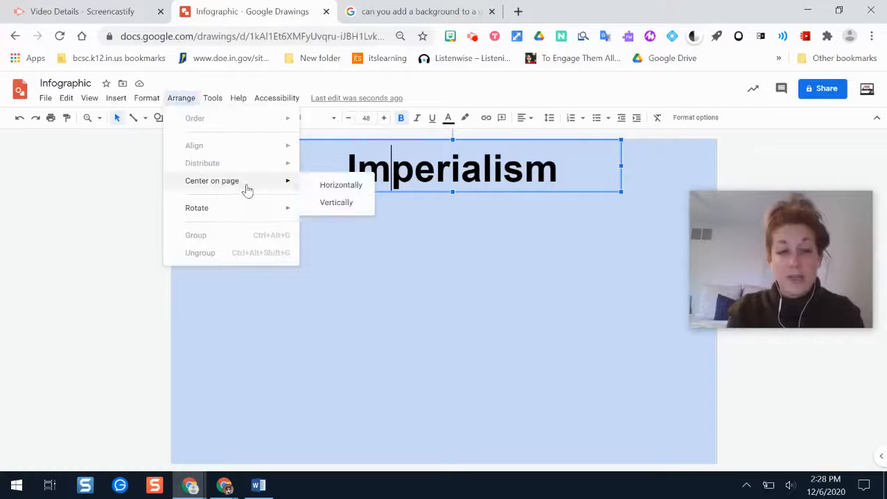
left_click(322, 190)
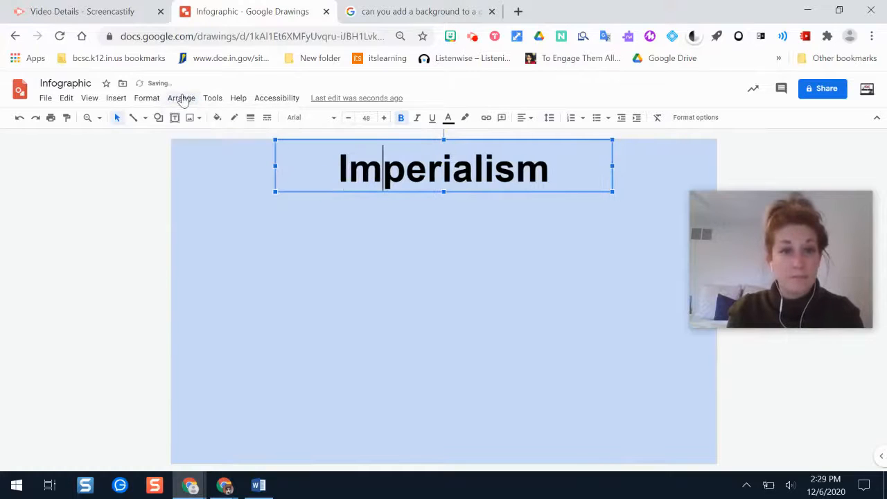
Fill the Imperialism title box with solid white
left_click(147, 98)
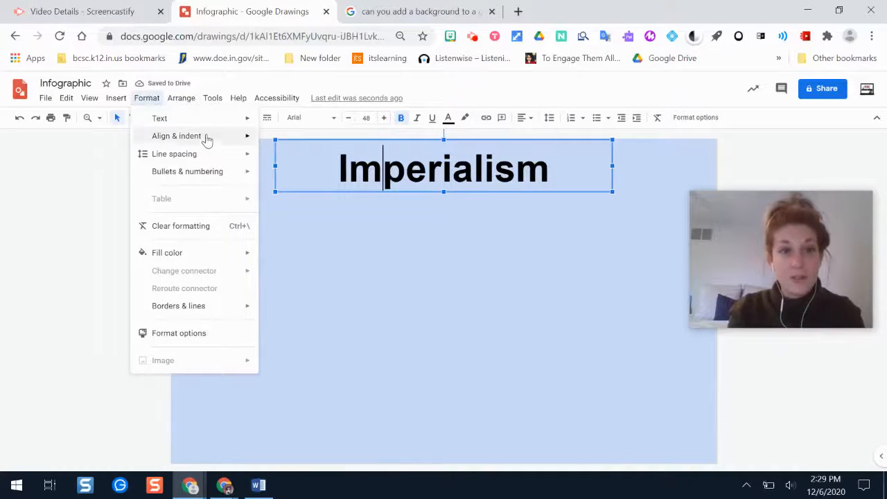
mouse_move(206, 126)
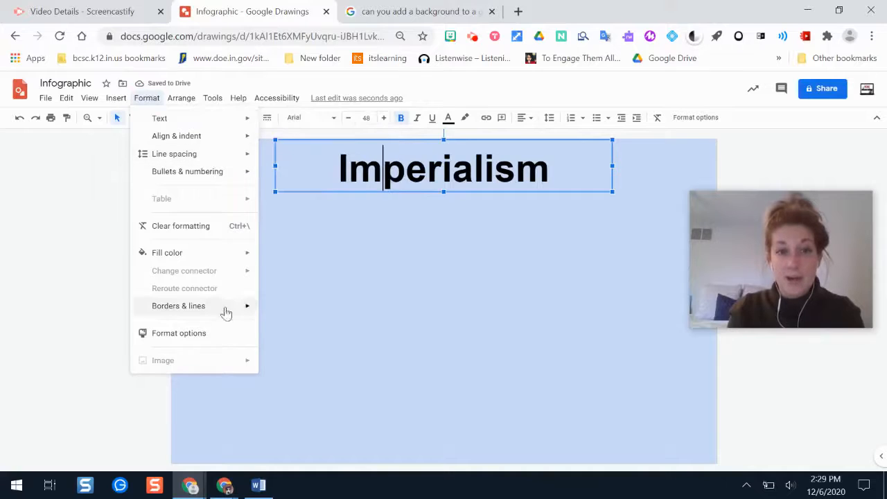
mouse_move(245, 253)
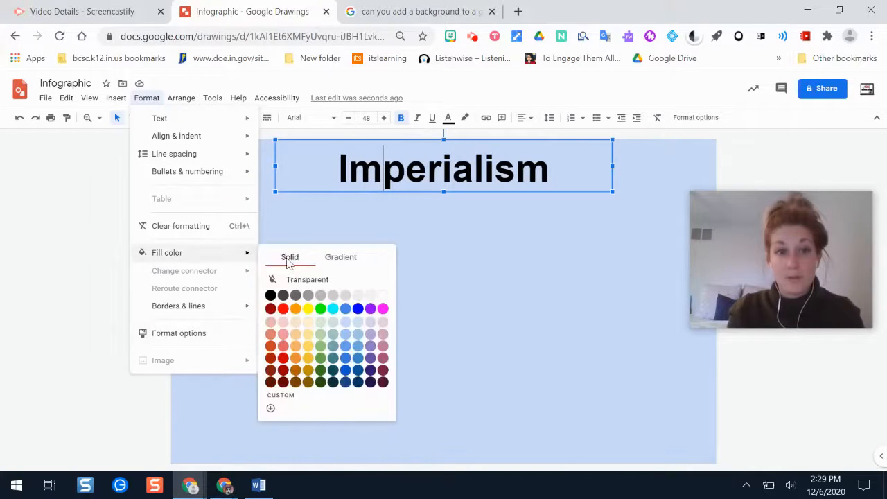
left_click(383, 295)
left_click(422, 283)
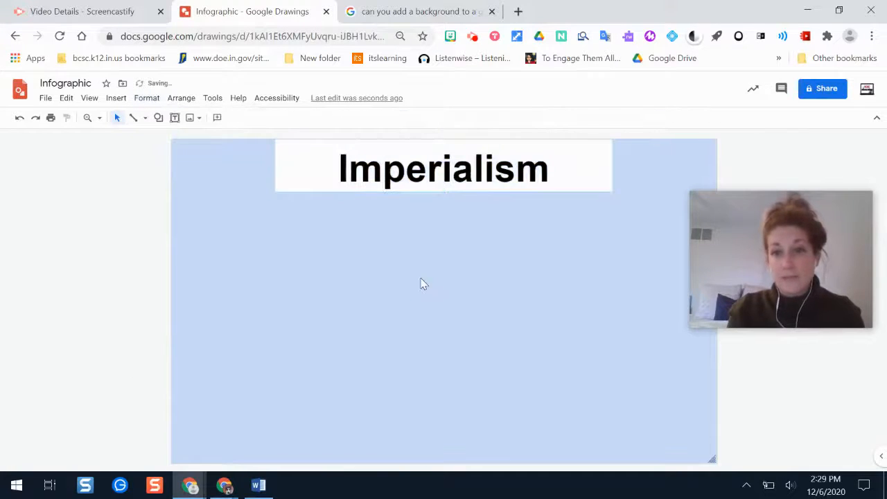
left_click_drag(822, 249, 648, 147)
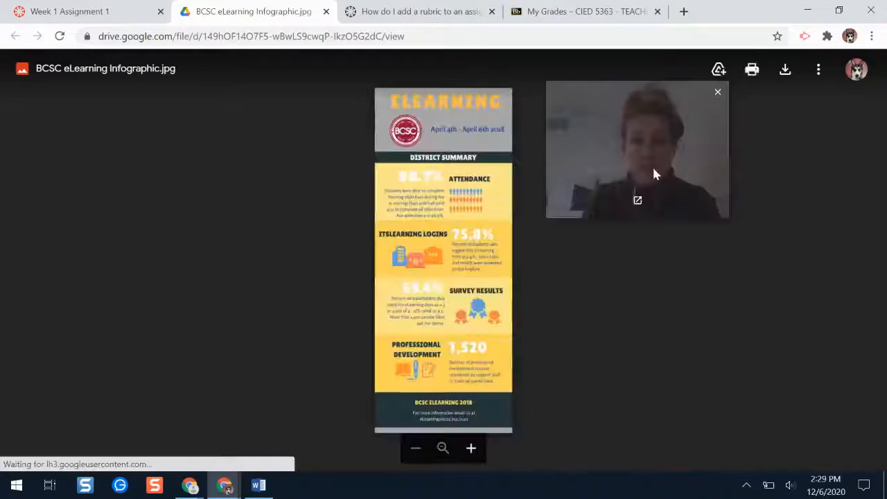
left_click_drag(654, 173, 766, 192)
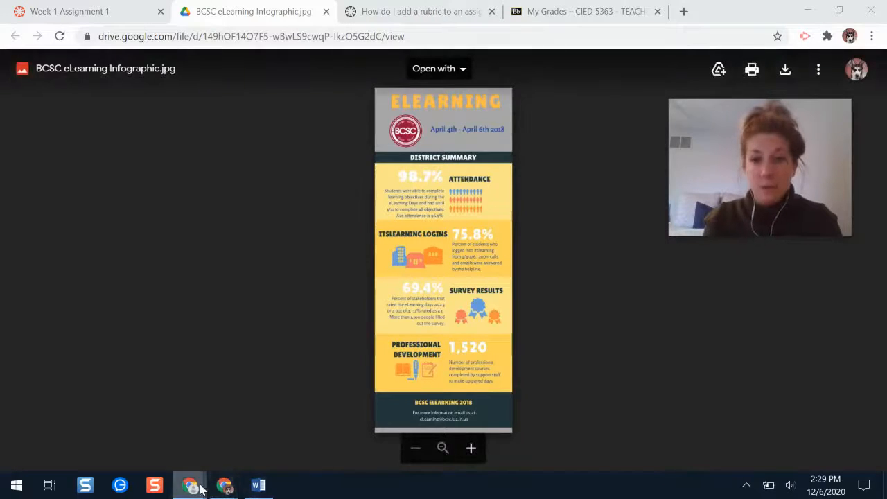
Switch back to the Infographic drawing in the other Chrome window and open its sharing settings
mouse_move(198, 489)
left_click(81, 430)
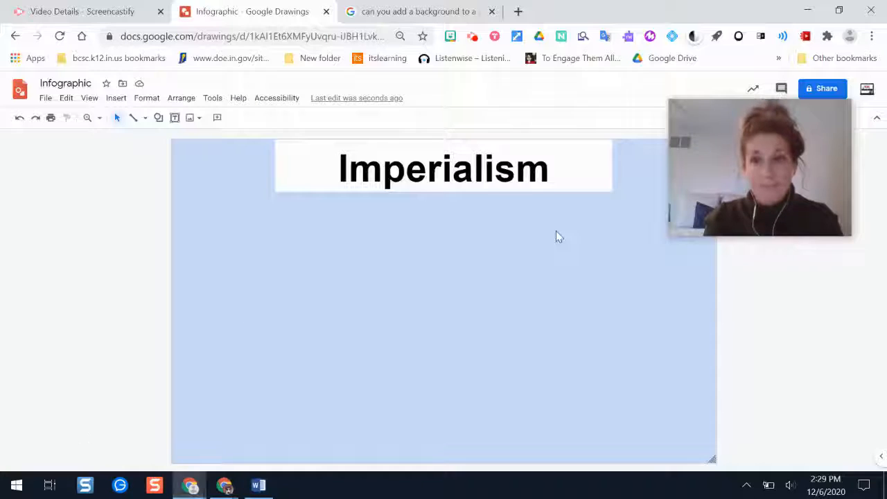
left_click_drag(756, 219, 626, 193)
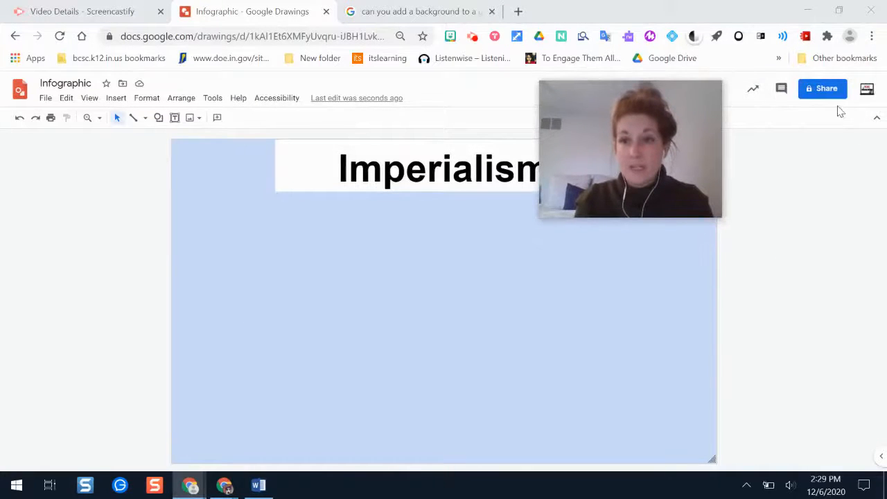
left_click(821, 90)
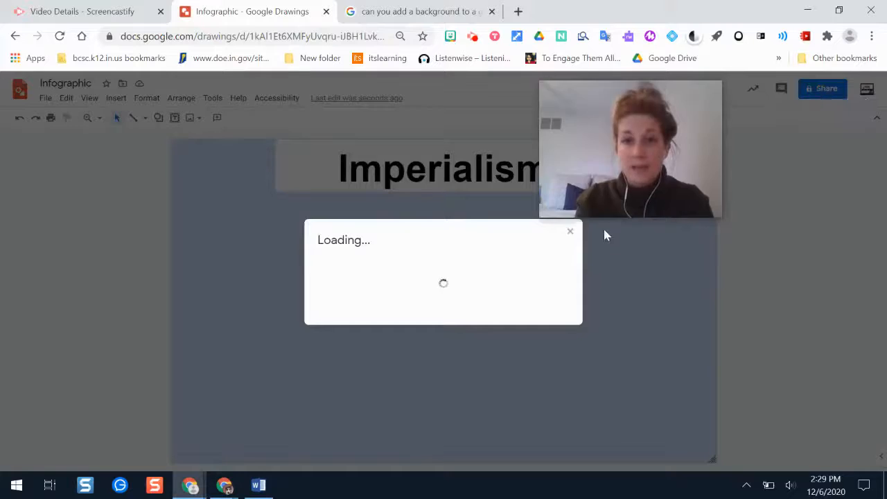
left_click_drag(622, 182, 742, 182)
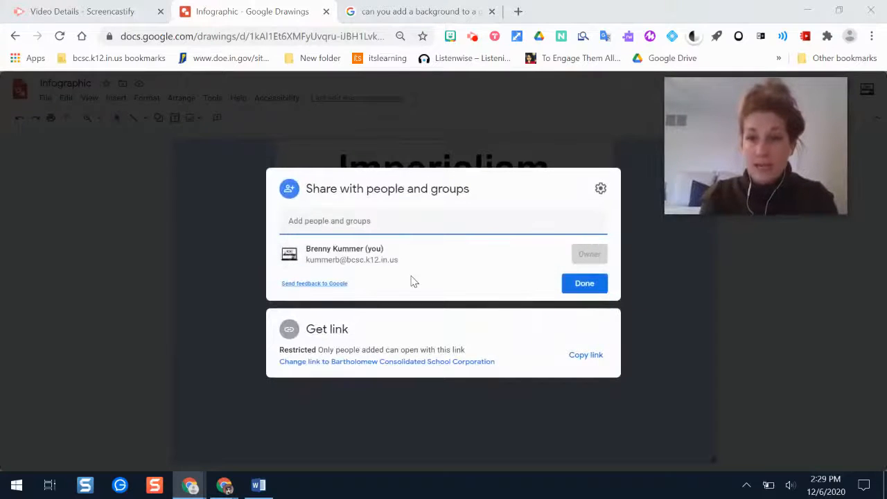
Set the drawing's link access to Anyone with the link as Viewer and copy the sharing link
left_click(345, 363)
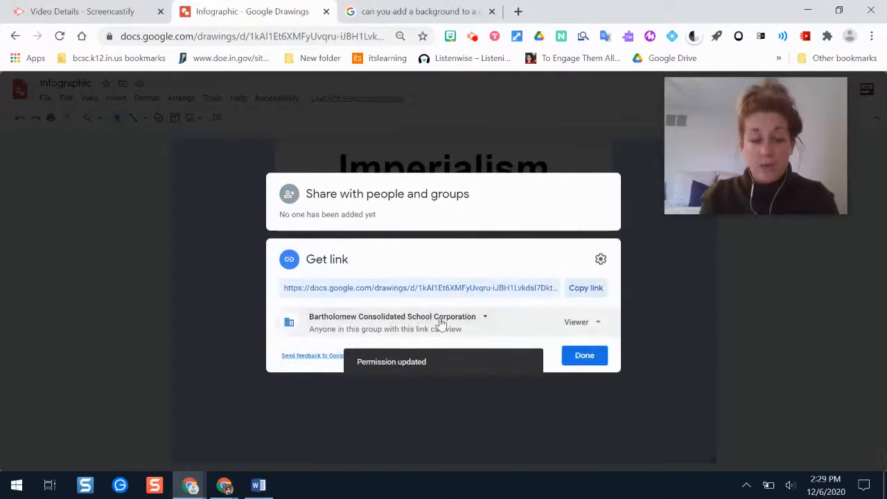
left_click(441, 323)
left_click(395, 409)
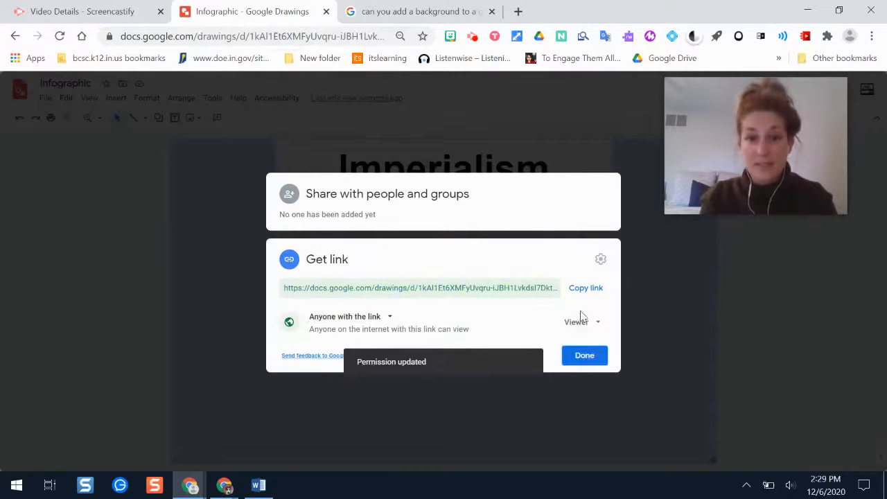
left_click(577, 288)
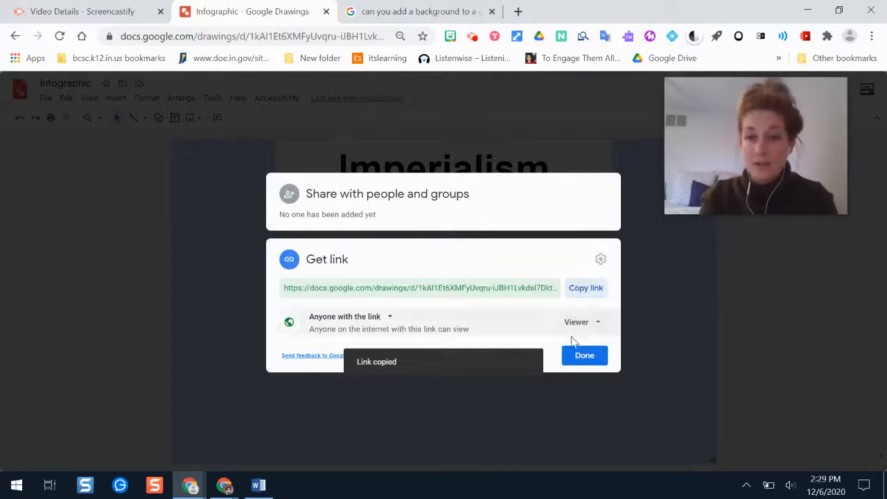
left_click(584, 356)
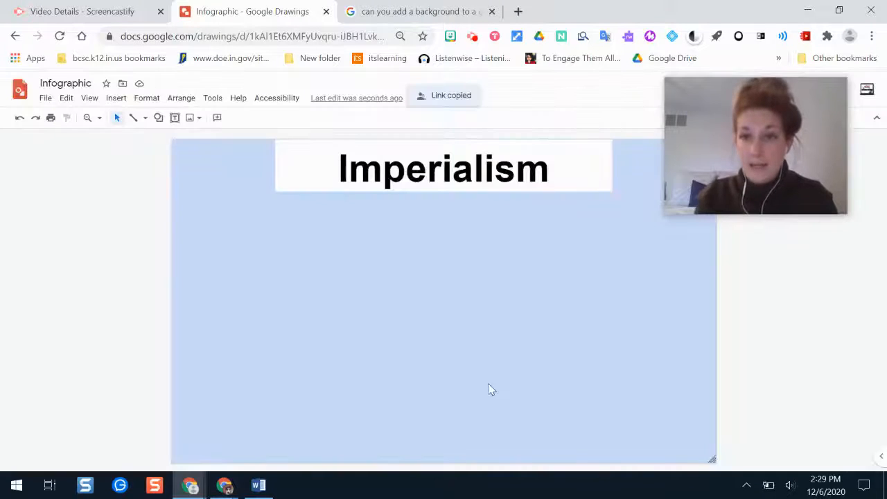